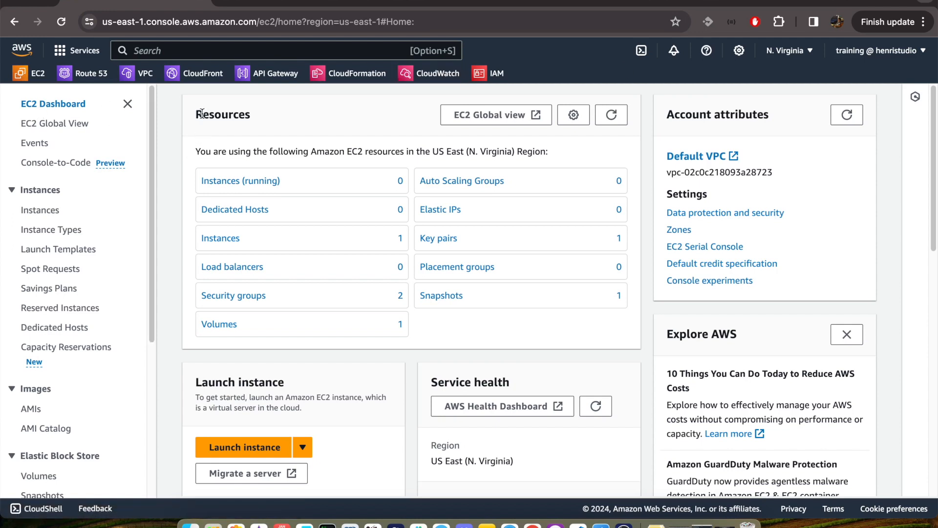
Step: Open the form for creating a new security group in the EC2 Network & Security section
left_click_drag(196, 113, 262, 119)
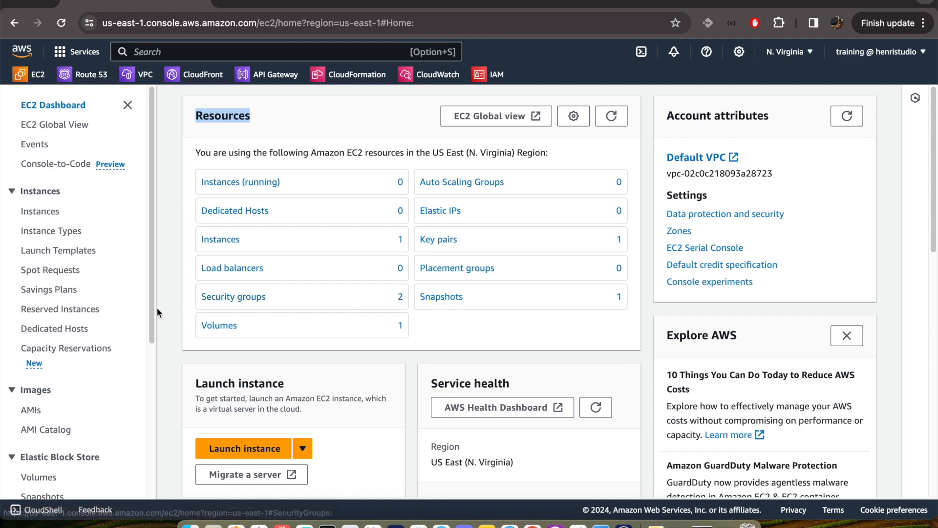
left_click_drag(153, 317, 139, 429)
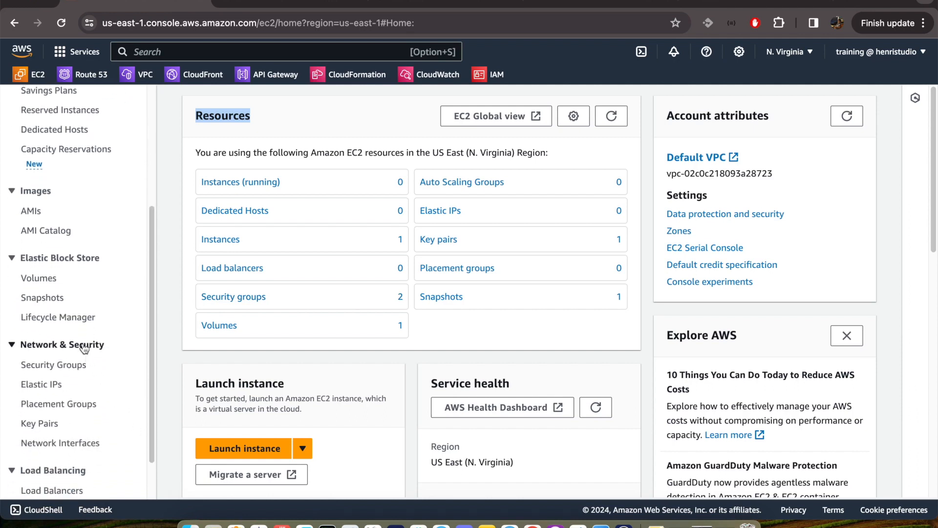
left_click(57, 367)
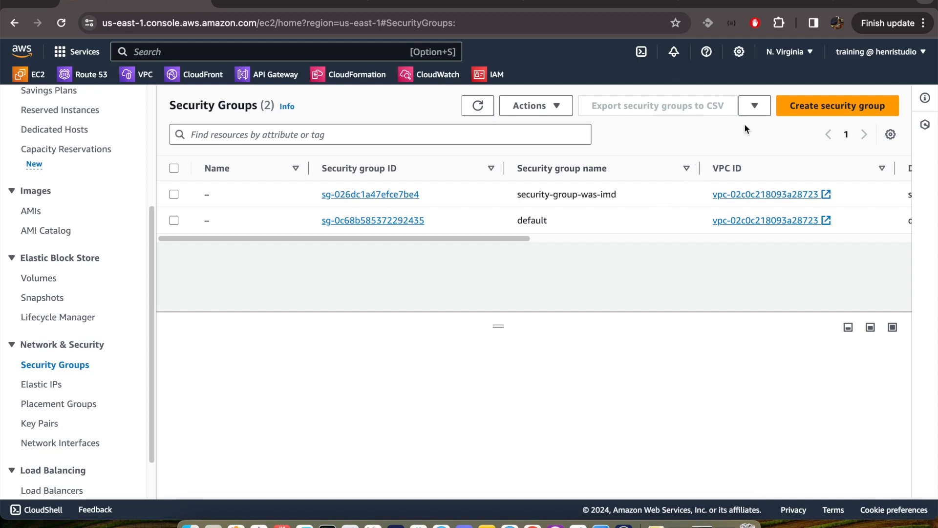
left_click(831, 109)
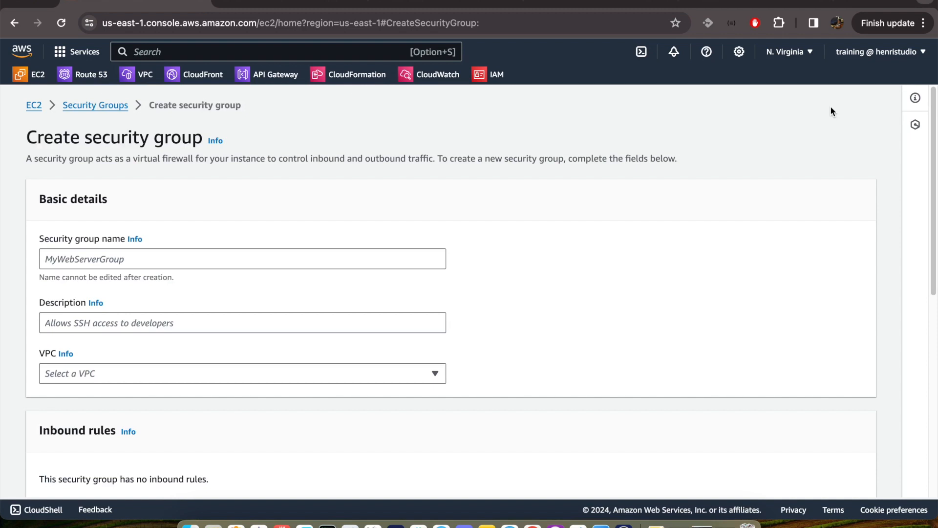
Step: Name the security group https-conn, describe it as "allow https connection", and keep the default VPC
scroll(831, 111, "down", 7)
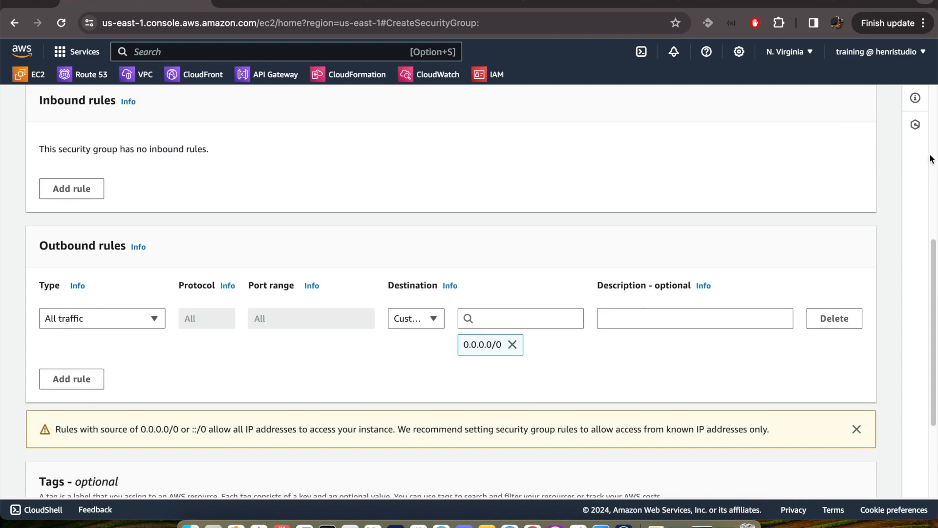
scroll(929, 161, "up", 7)
left_click(104, 263)
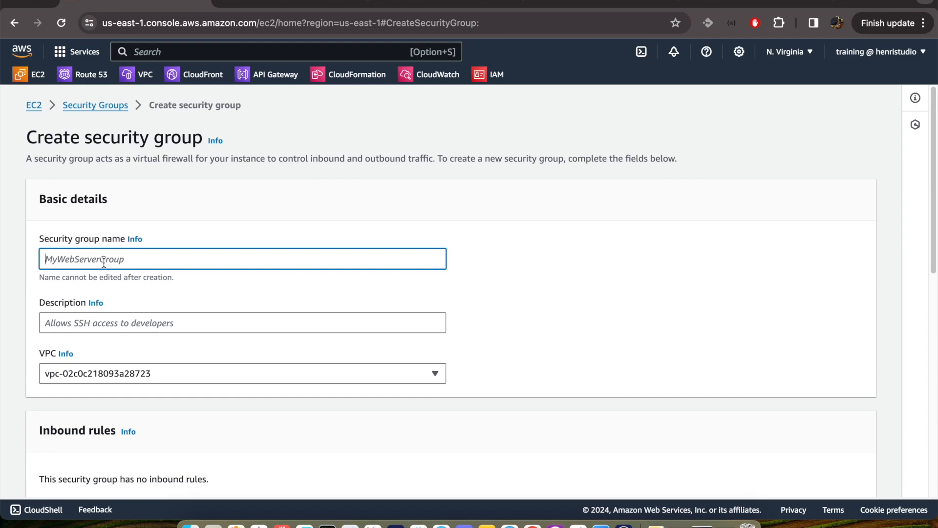
type("h")
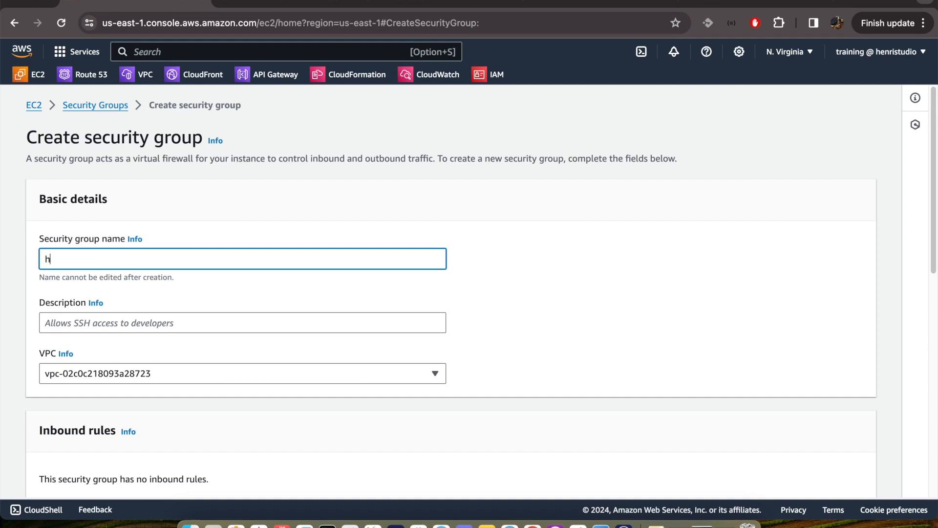
type("ttps-conn")
left_click(106, 321)
type("all")
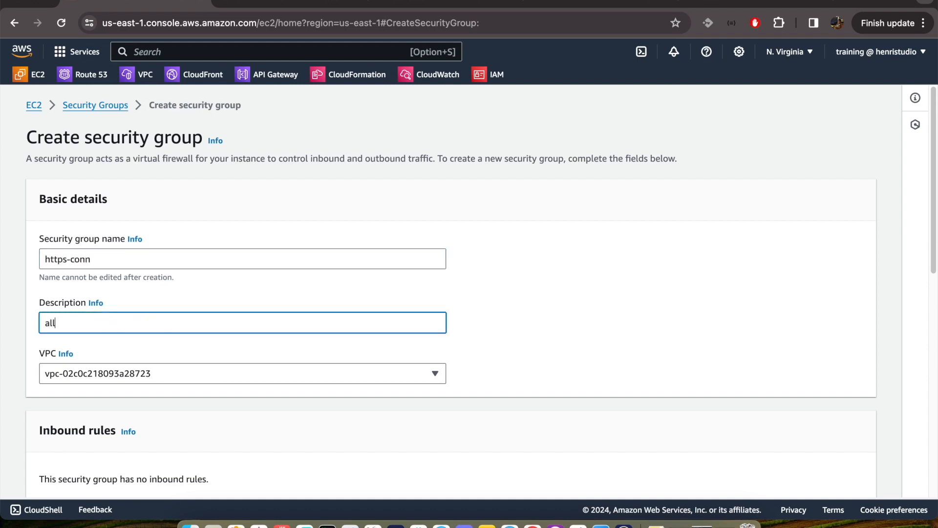
type("ow https connection")
scroll(111, 331, "down", 2)
left_click(215, 316)
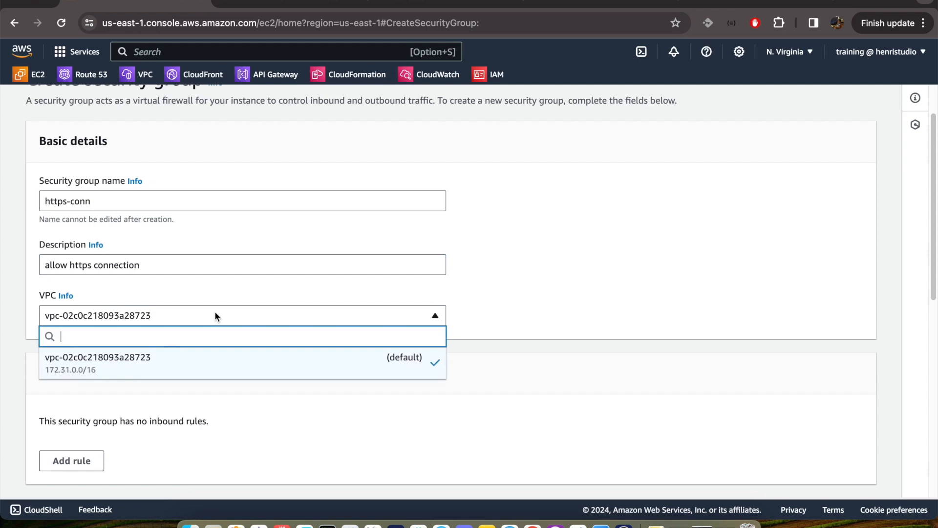
left_click(539, 275)
Step: Show the help information about inbound rules
scroll(539, 275, "down", 5)
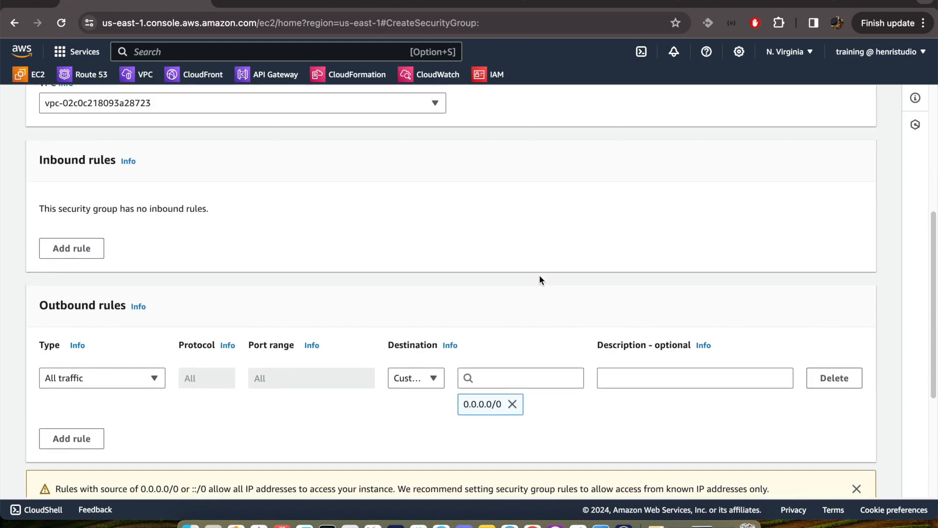
left_click(129, 163)
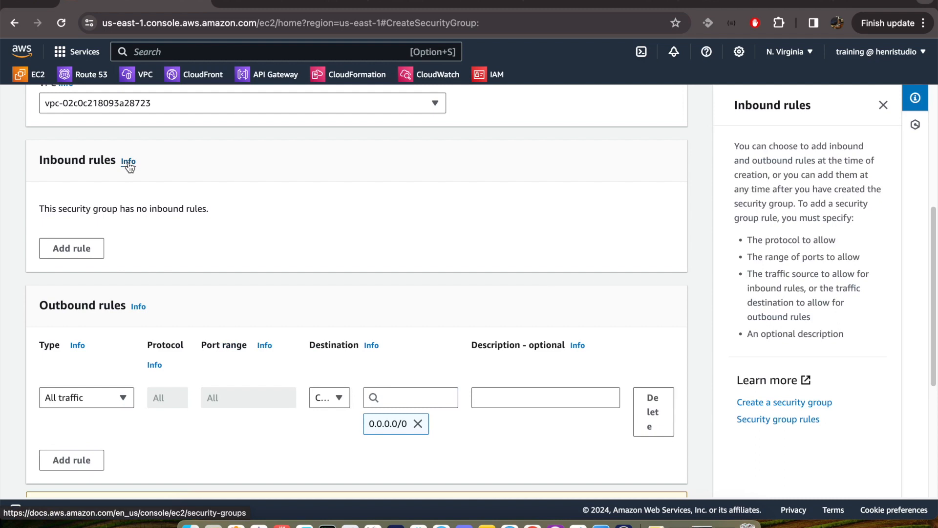
scroll(128, 166, "up", 3)
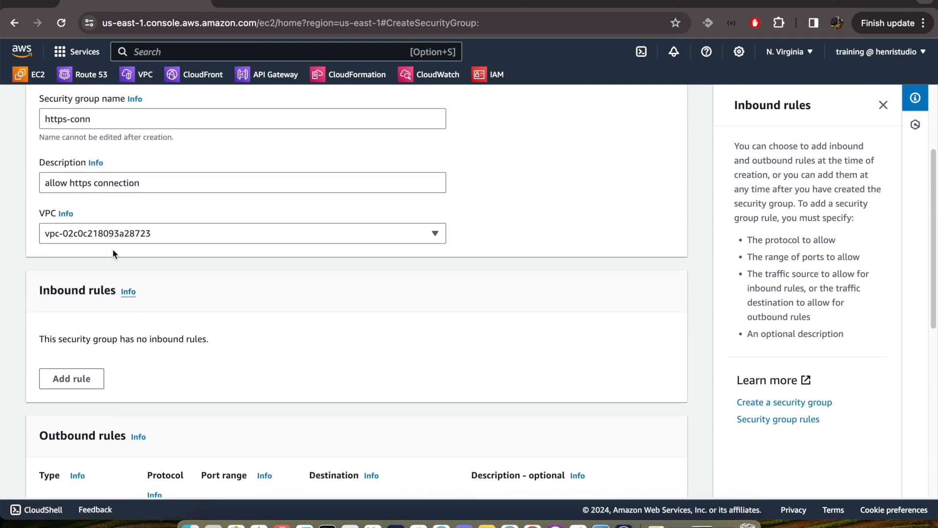
scroll(113, 249, "down", 3)
Step: Add an inbound rule of type HTTPS with Anywhere-IPv4 as its source
left_click(75, 314)
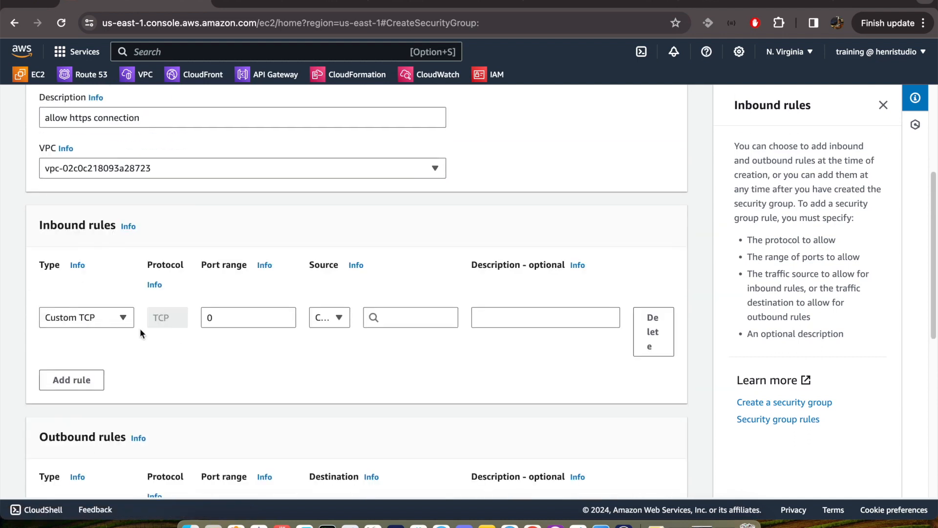
left_click(96, 322)
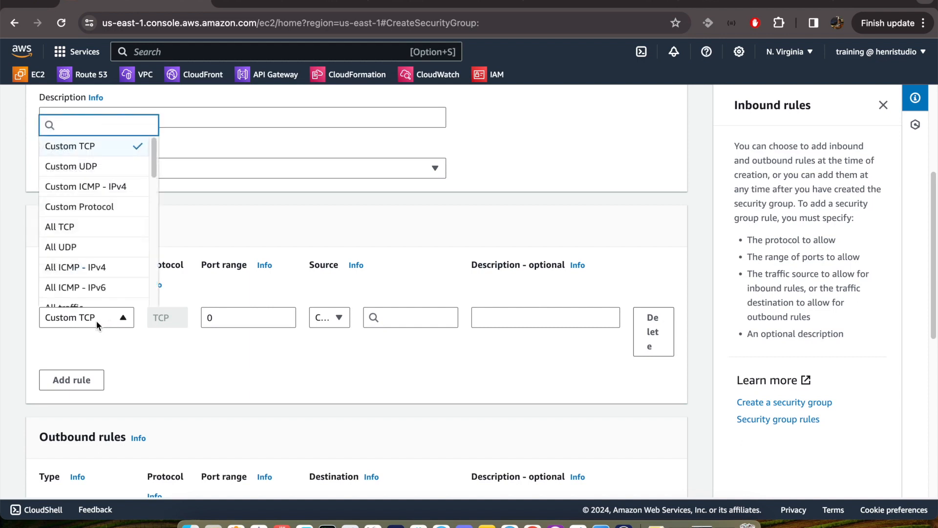
type("http")
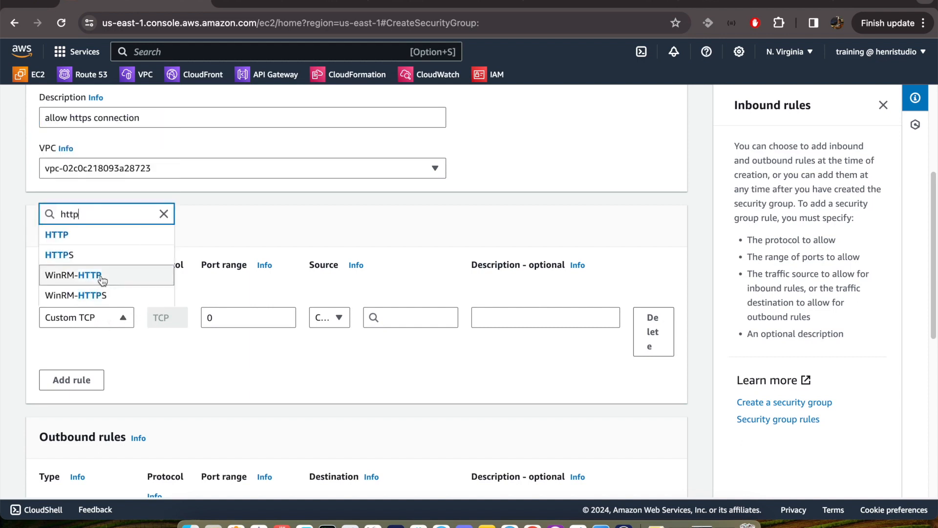
left_click(60, 252)
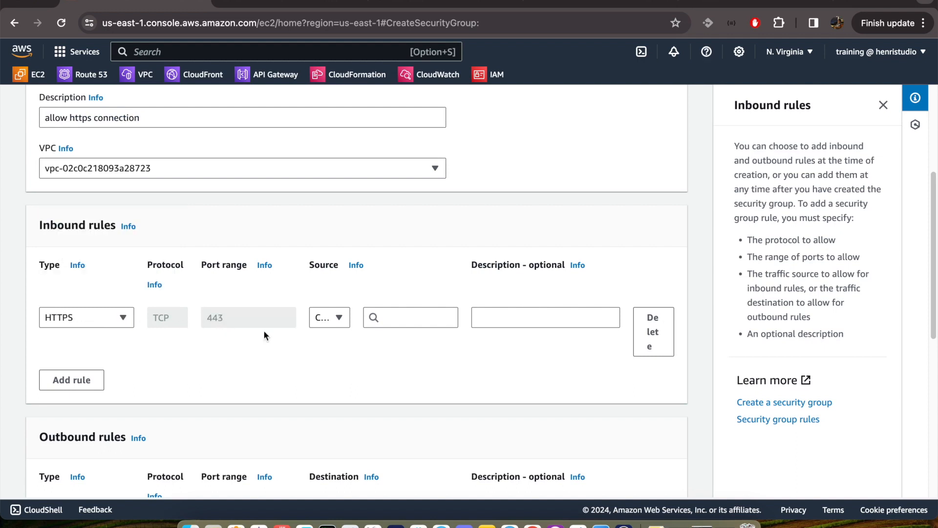
left_click(339, 319)
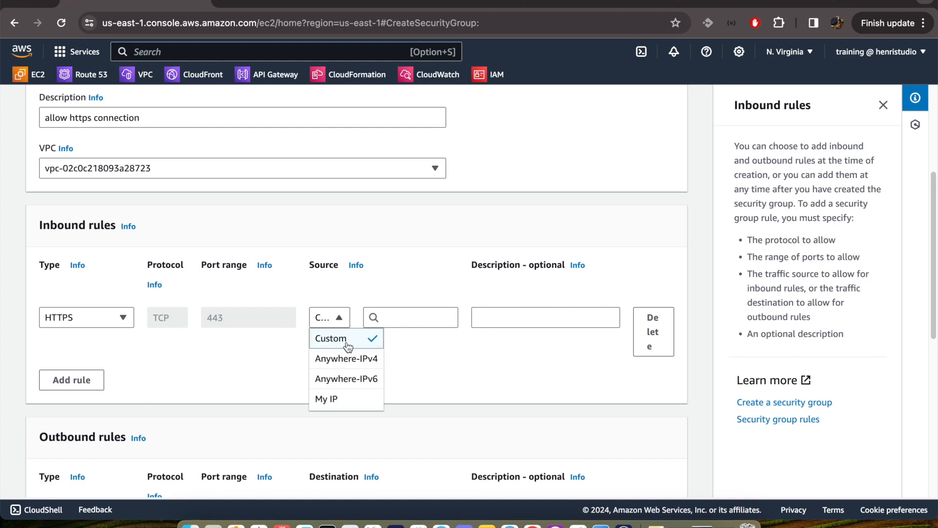
scroll(343, 364, "down", 1)
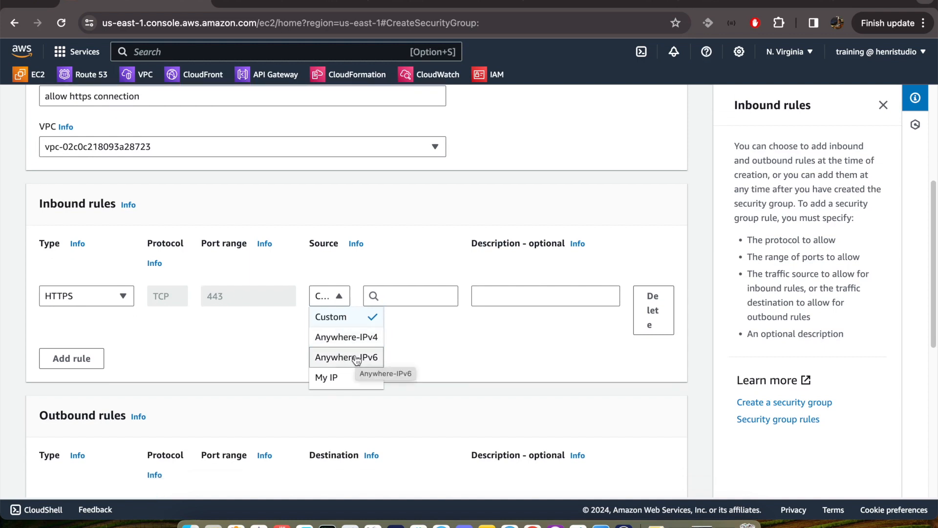
left_click(337, 339)
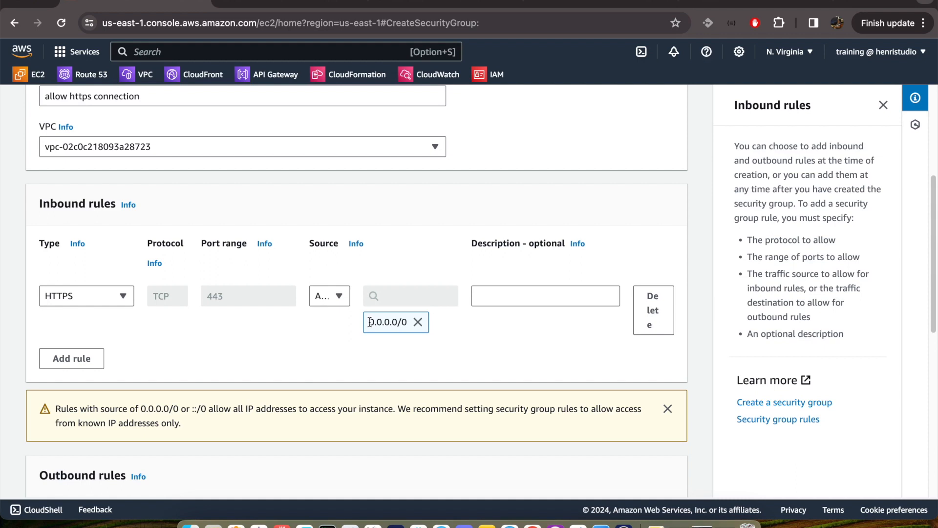
left_click_drag(370, 321, 401, 323)
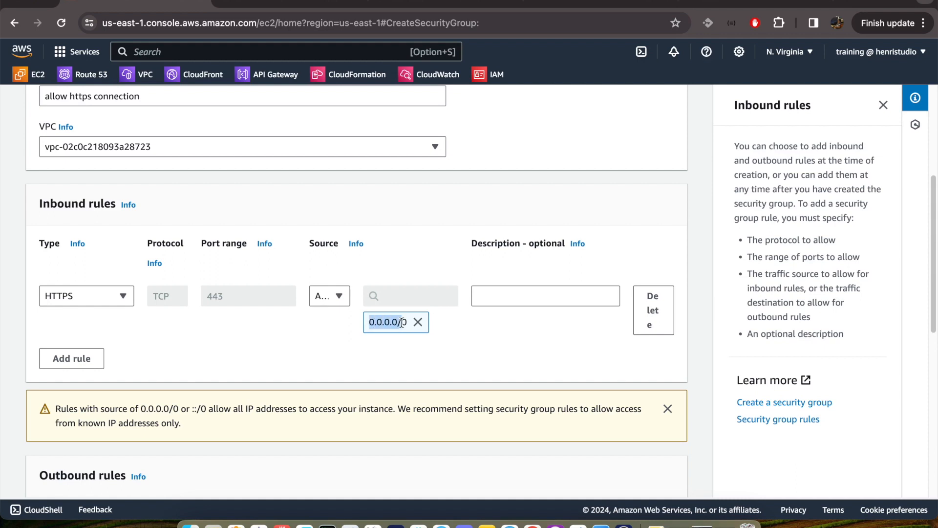
left_click(356, 324)
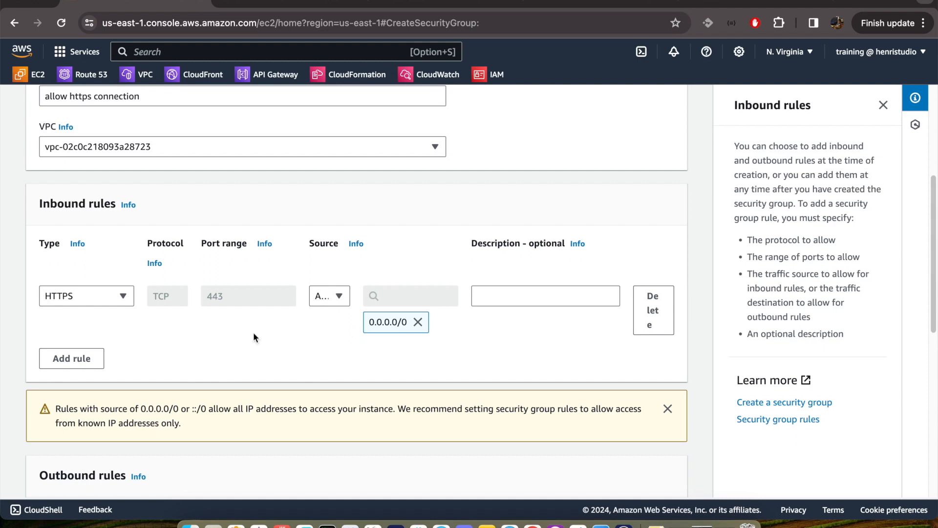
Step: Add a second inbound HTTPS rule with Anywhere-IPv6 as its source
left_click(82, 359)
left_click(105, 364)
type("http")
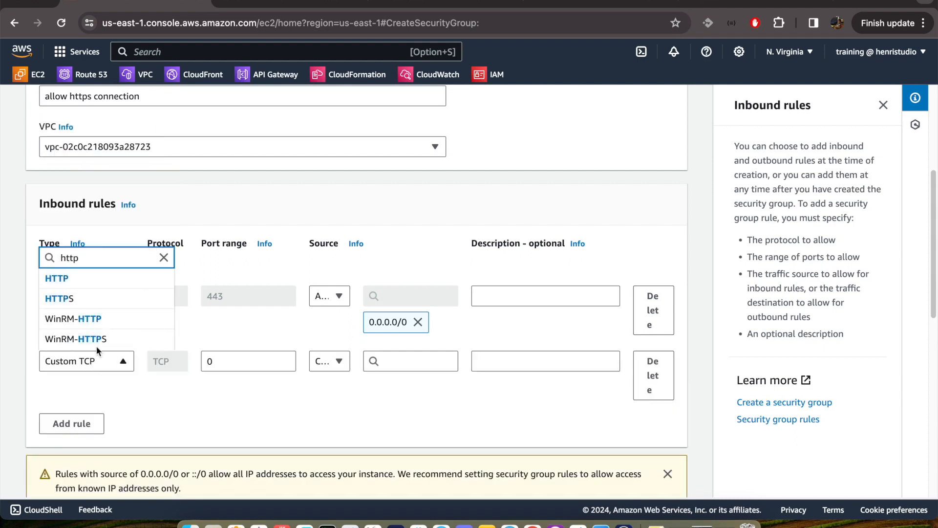
left_click(113, 299)
left_click(329, 362)
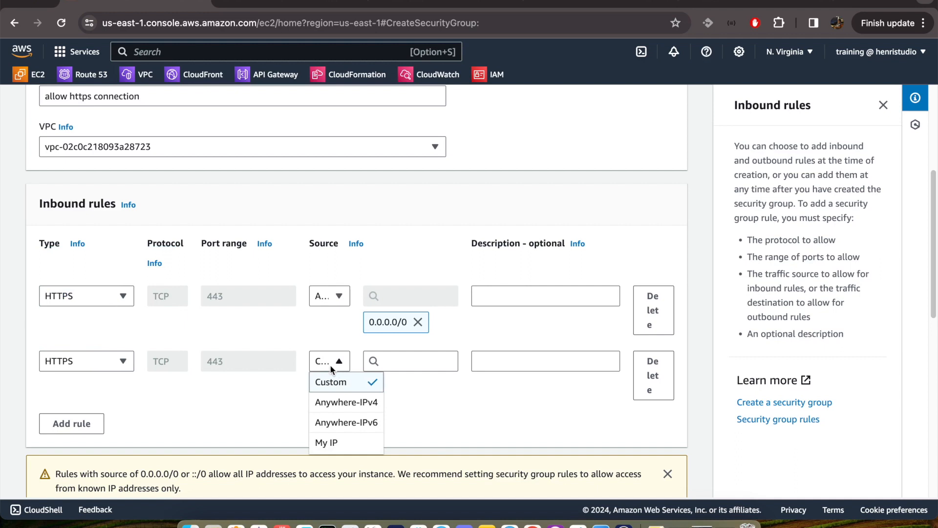
left_click(343, 424)
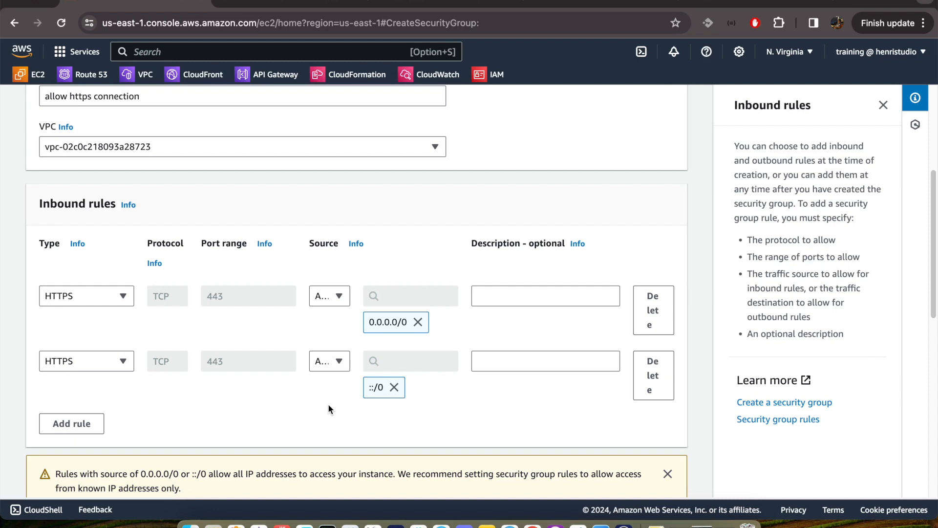
Step: Create the https-conn security group with the default outbound rule and no tags
scroll(328, 409, "down", 1)
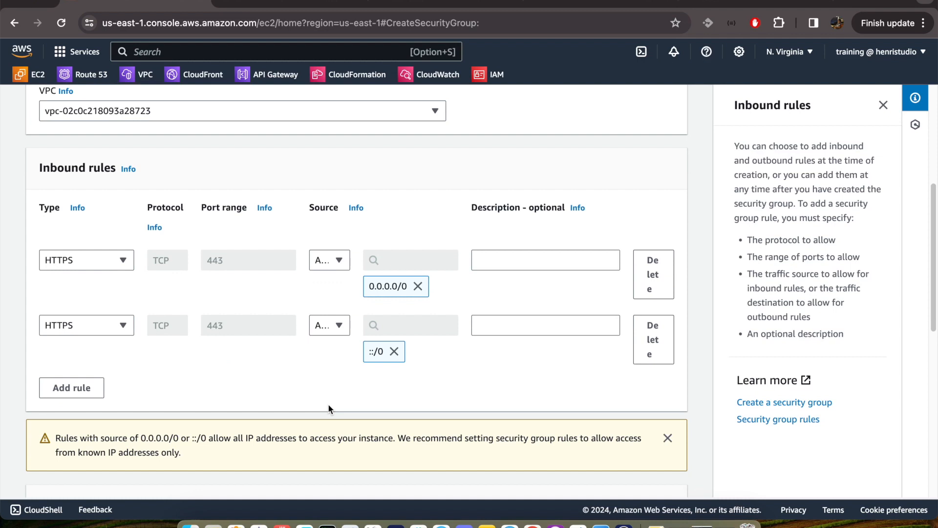
scroll(329, 409, "down", 10)
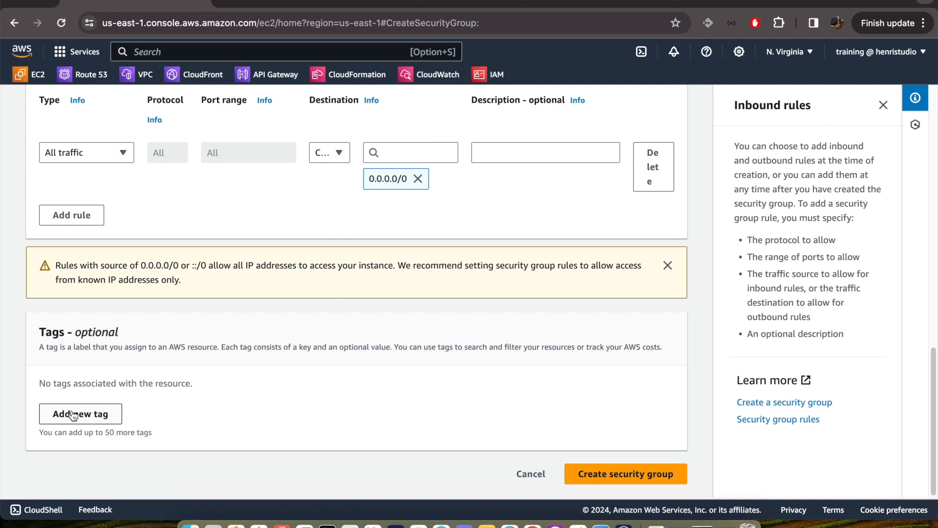
scroll(16, 307, "up", 15)
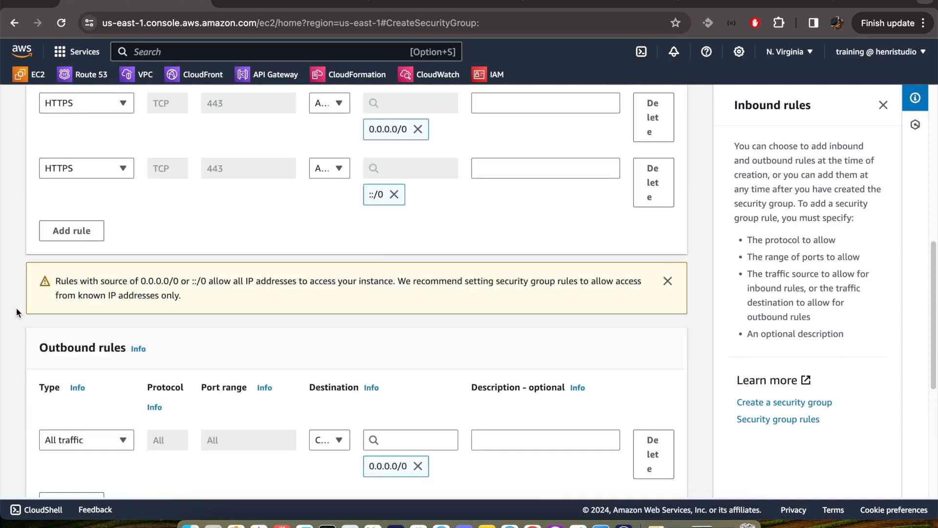
scroll(16, 308, "down", 15)
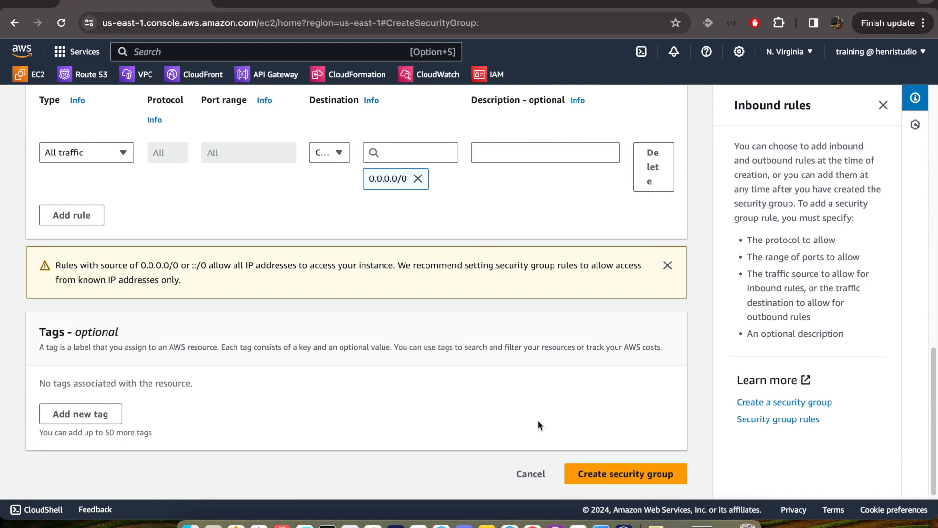
scroll(538, 421, "up", 3)
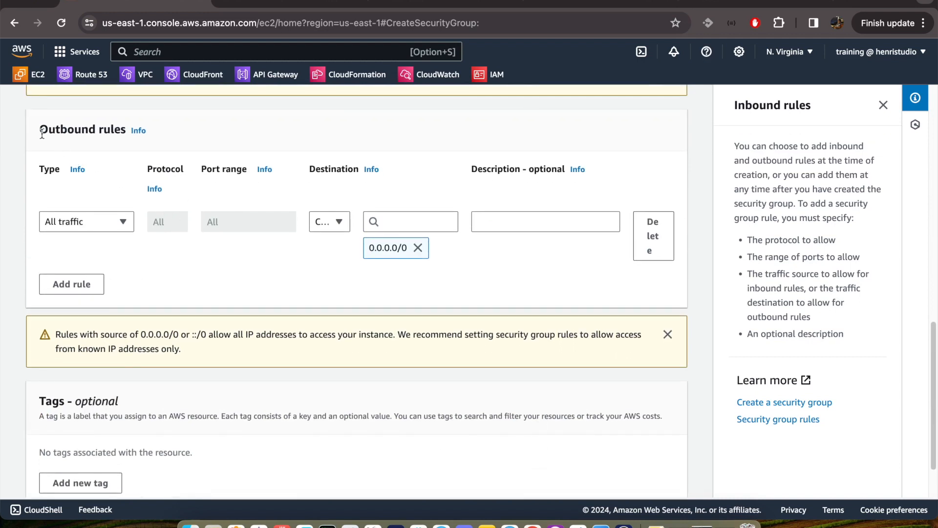
left_click_drag(42, 132, 126, 131)
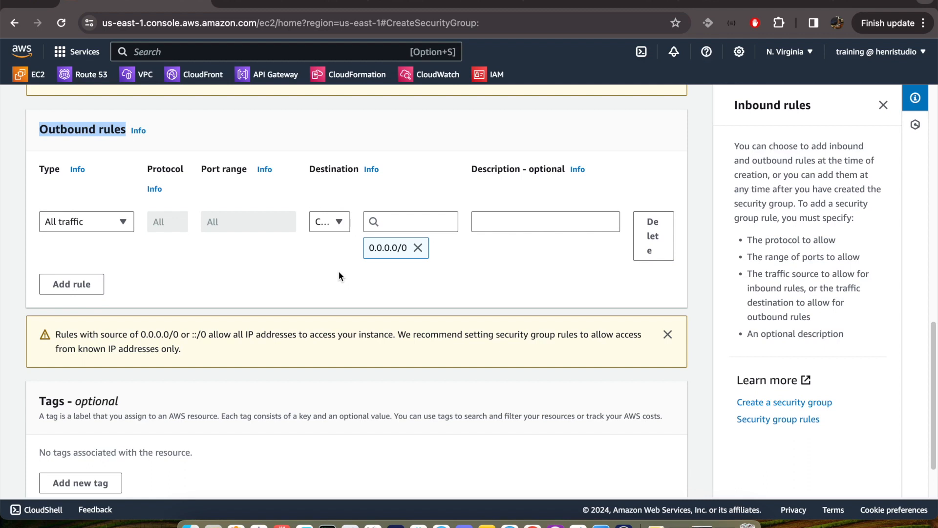
scroll(339, 271, "down", 3)
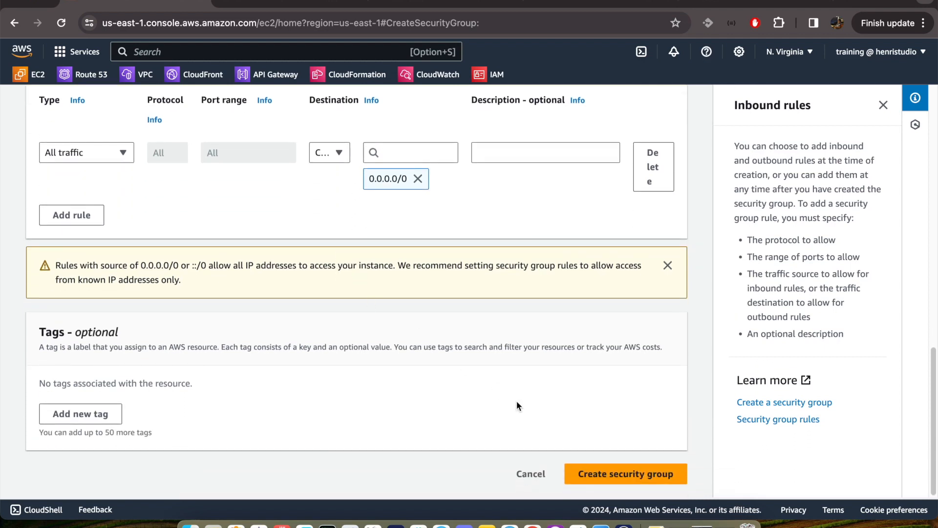
left_click(619, 478)
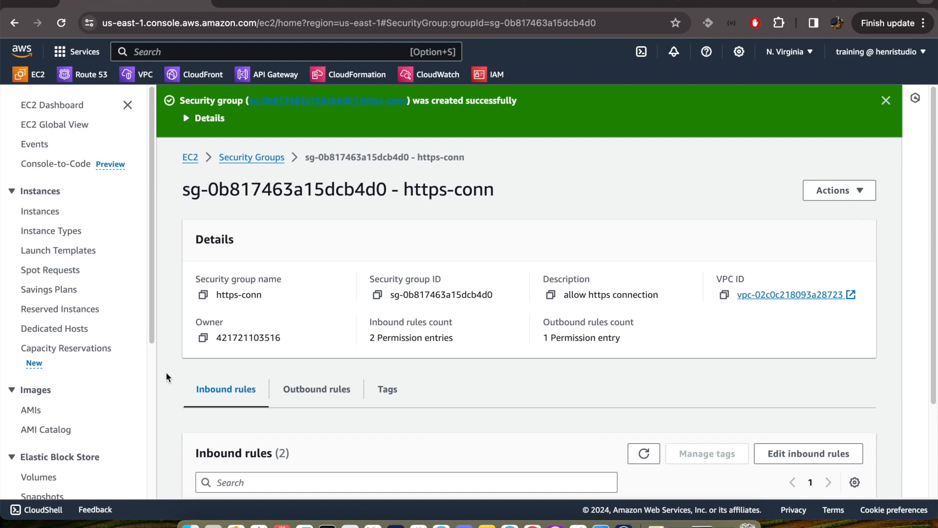
Step: Review the new security group's details, inbound rules and outbound rules, including type, protocol, port range, source and destination
scroll(166, 372, "down", 2)
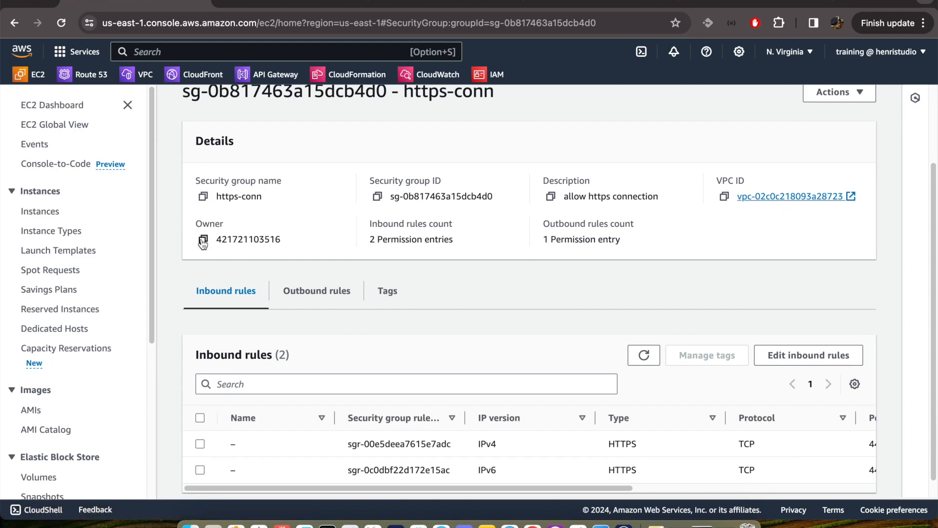
scroll(190, 317, "down", 1)
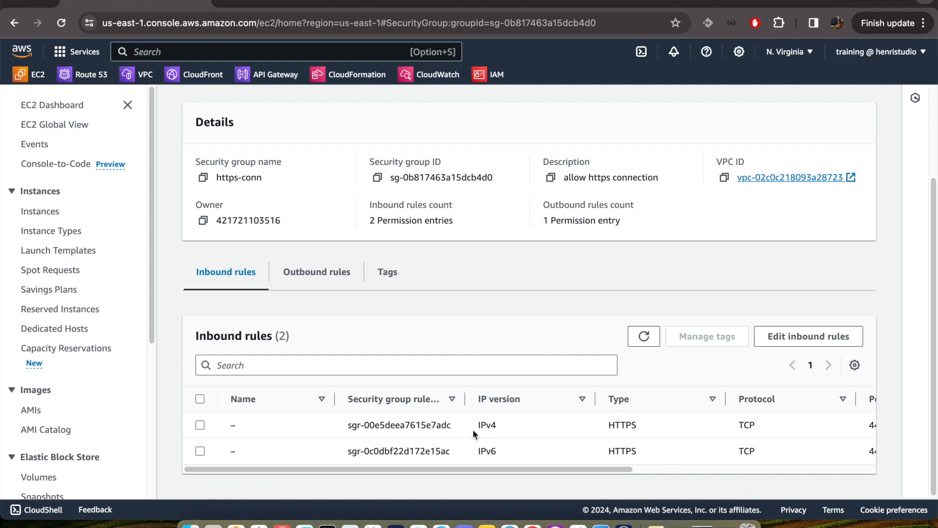
scroll(473, 429, "right", 6)
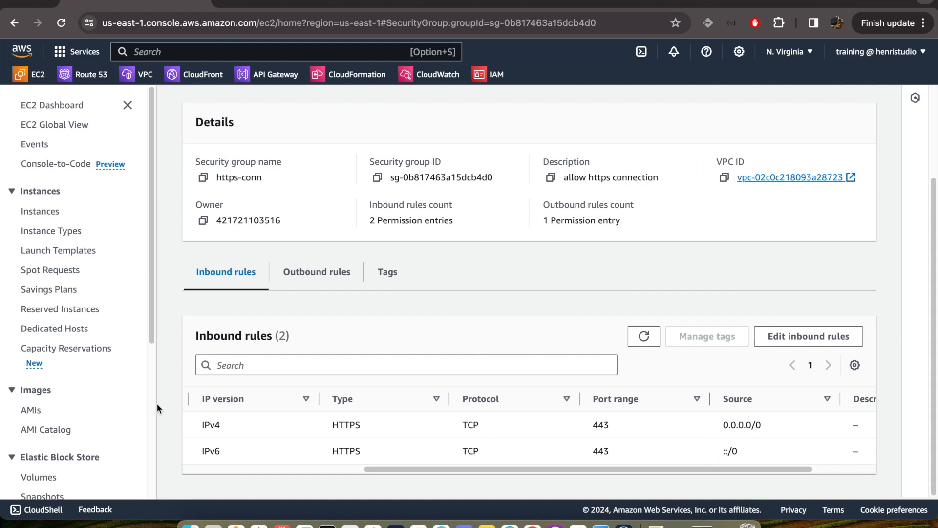
left_click(305, 272)
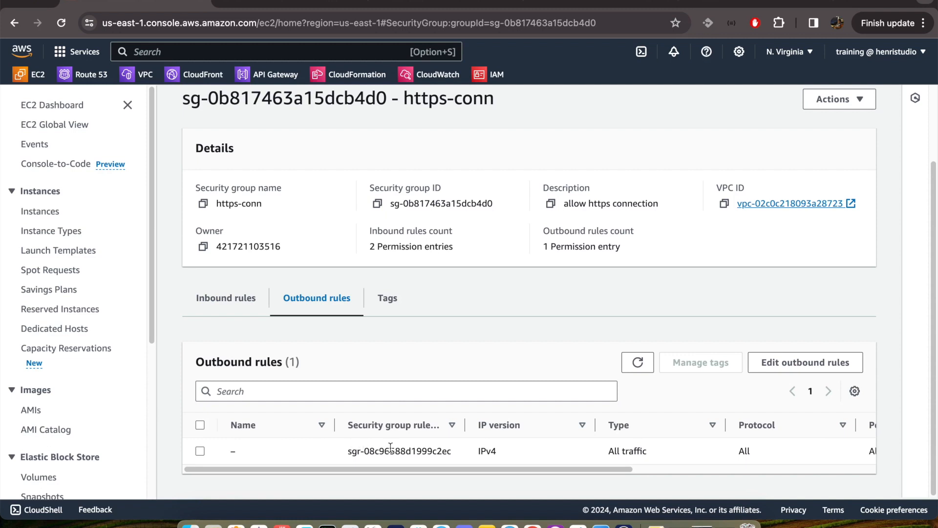
scroll(390, 447, "right", 5)
scroll(390, 446, "right", 1)
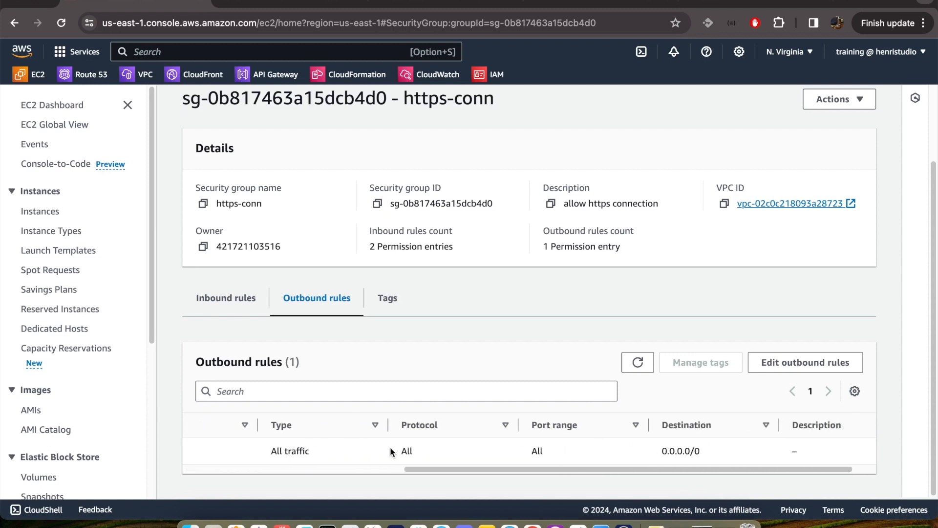
scroll(390, 446, "right", 2)
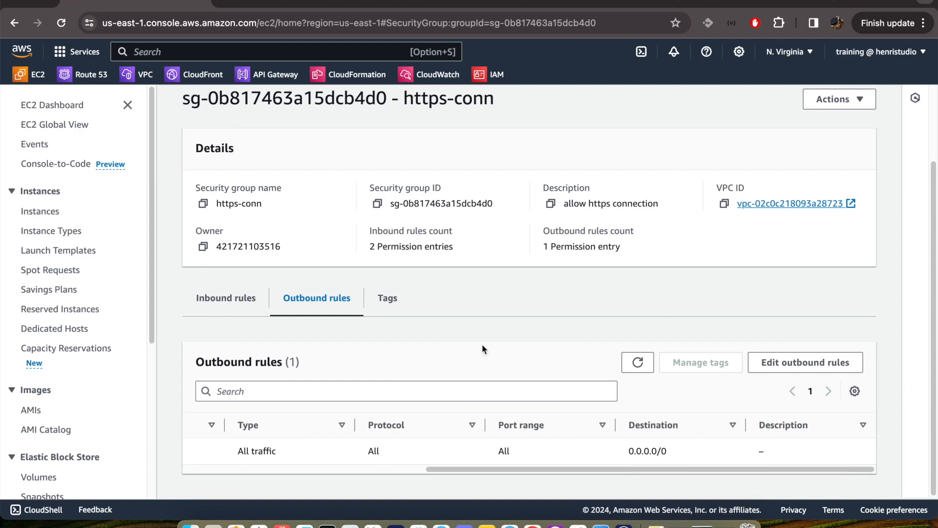
scroll(506, 319, "up", 2)
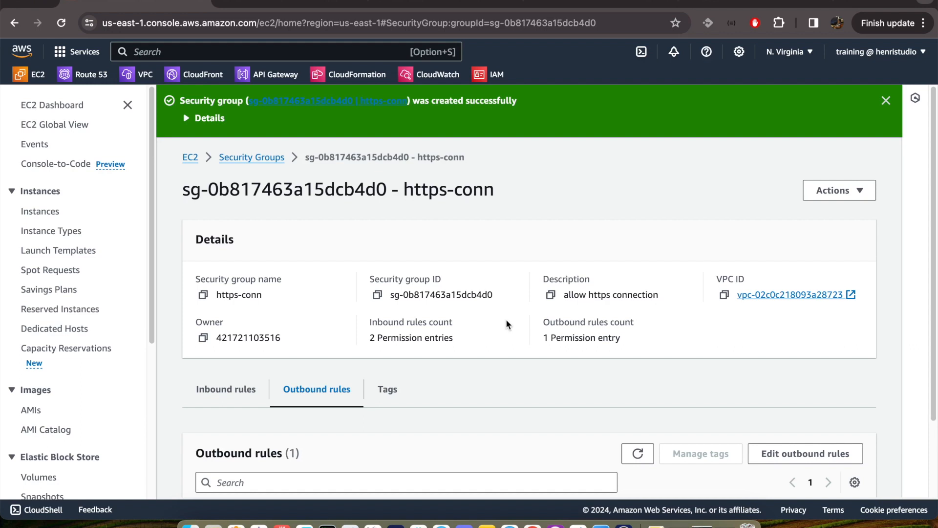
left_click(638, 0)
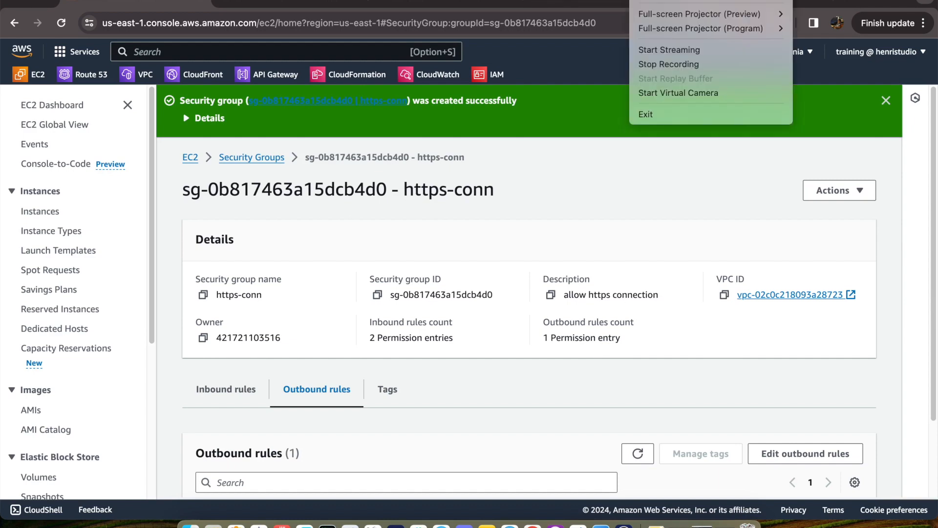